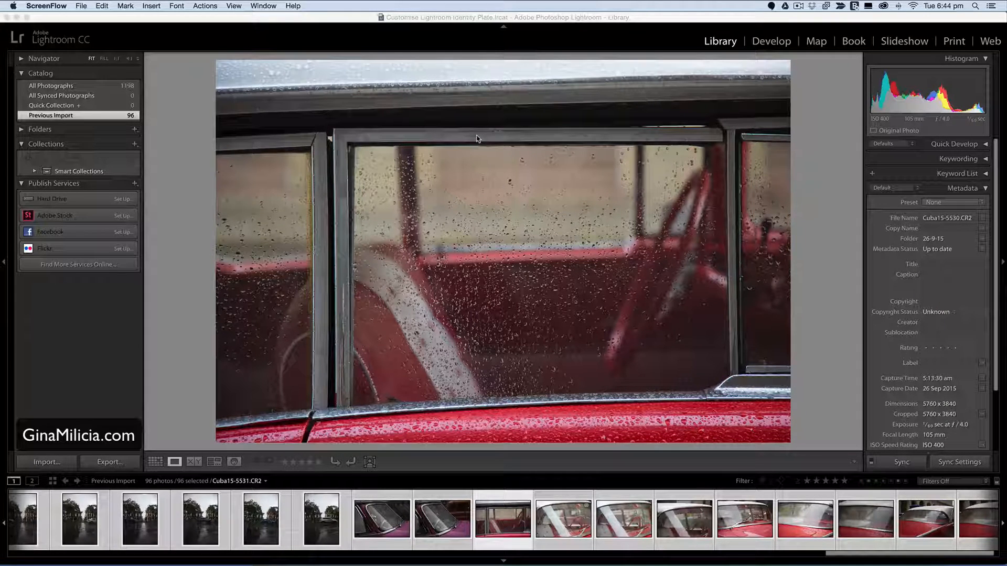
Step: Open the Identity Plate Editor and switch the identity plate from the Lightroom default to Personalized
left_click(221, 43)
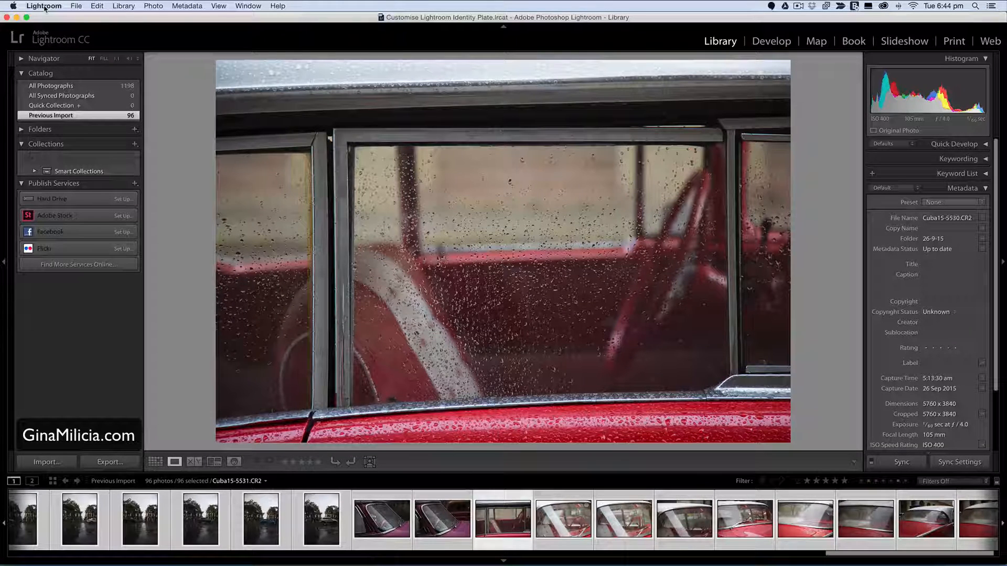
left_click(44, 6)
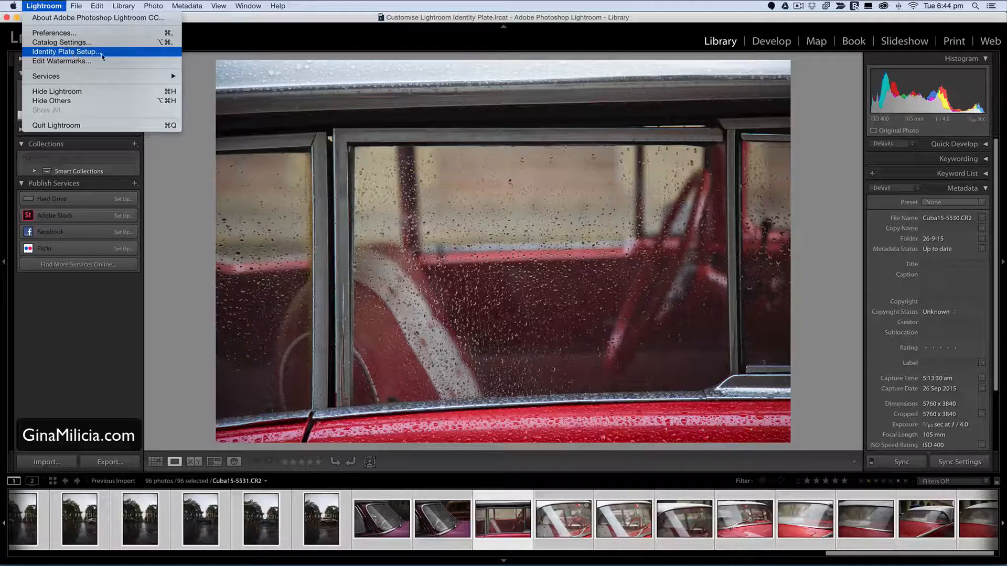
left_click(103, 55)
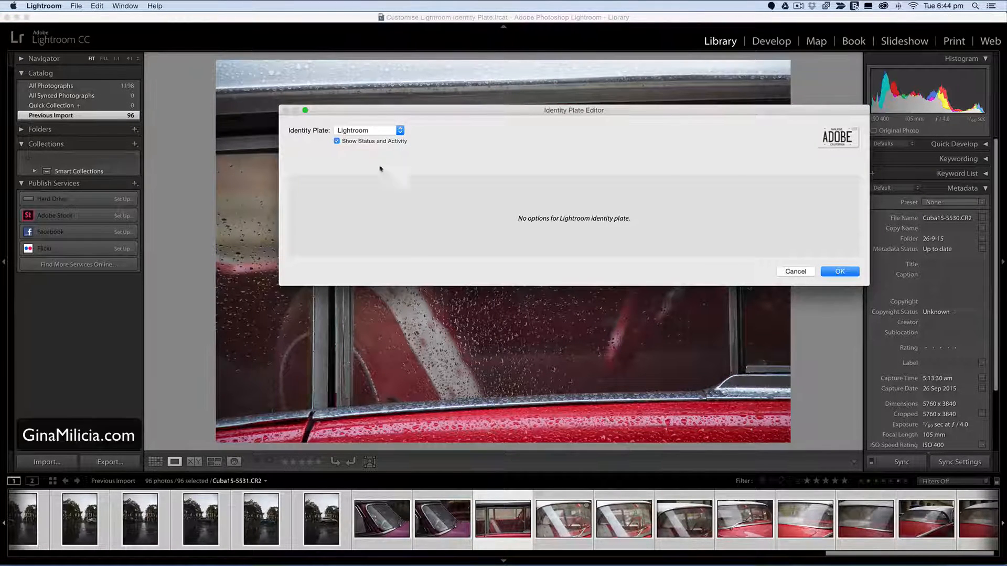
left_click(390, 132)
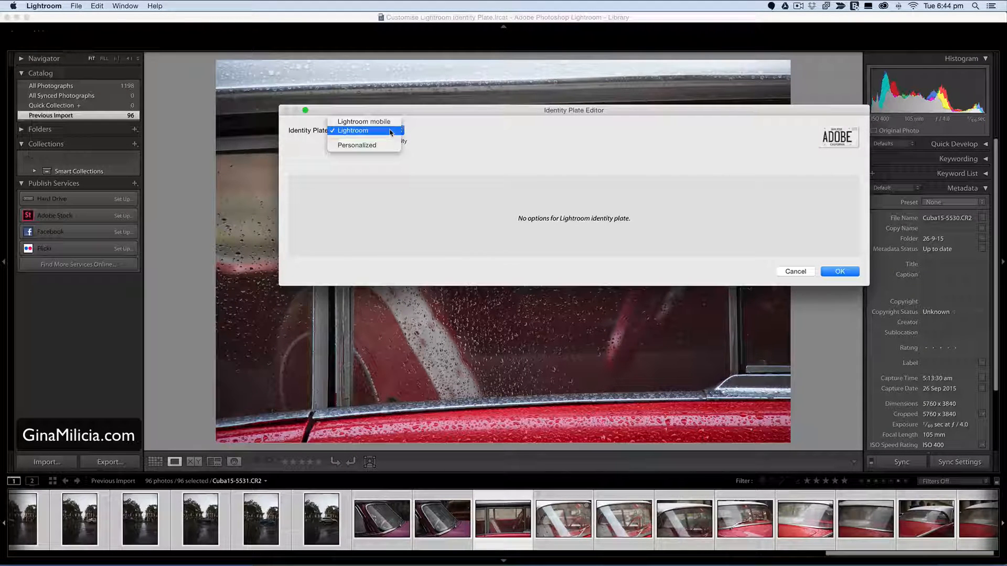
left_click(390, 146)
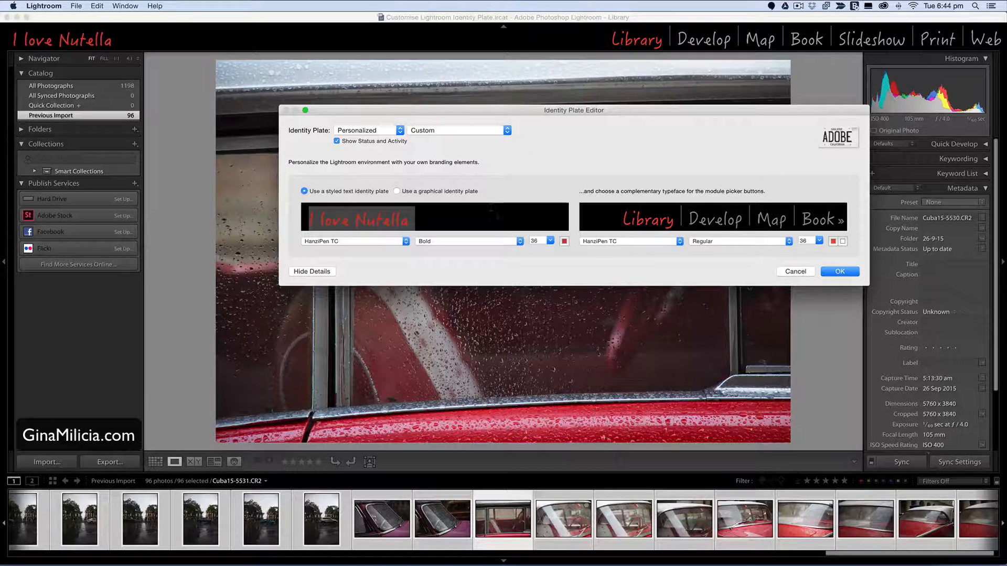
left_click_drag(518, 111, 497, 107)
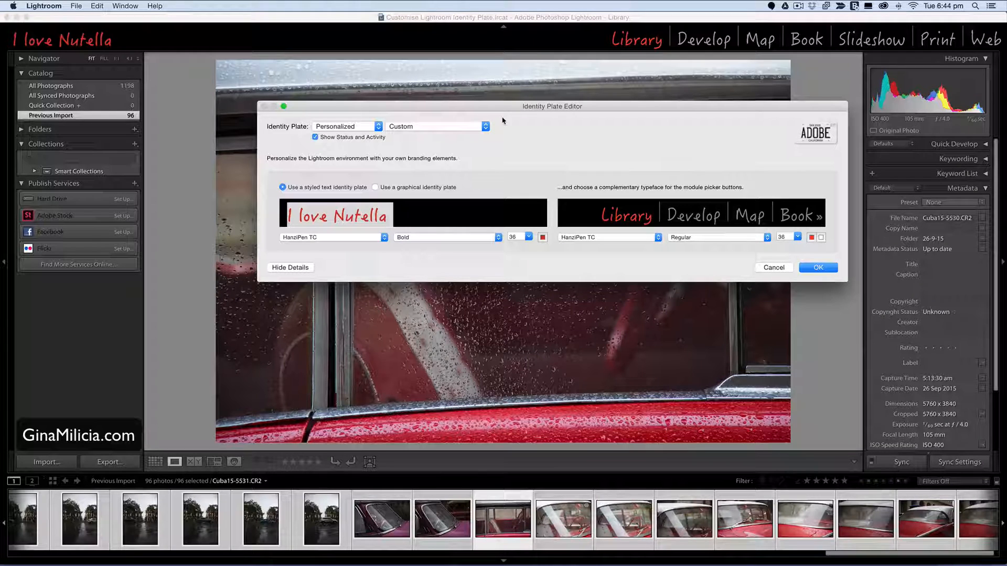
Step: Load the saved identity plate bearing the photographer's name, recolour the active module name pink and apply the changes
left_click(460, 128)
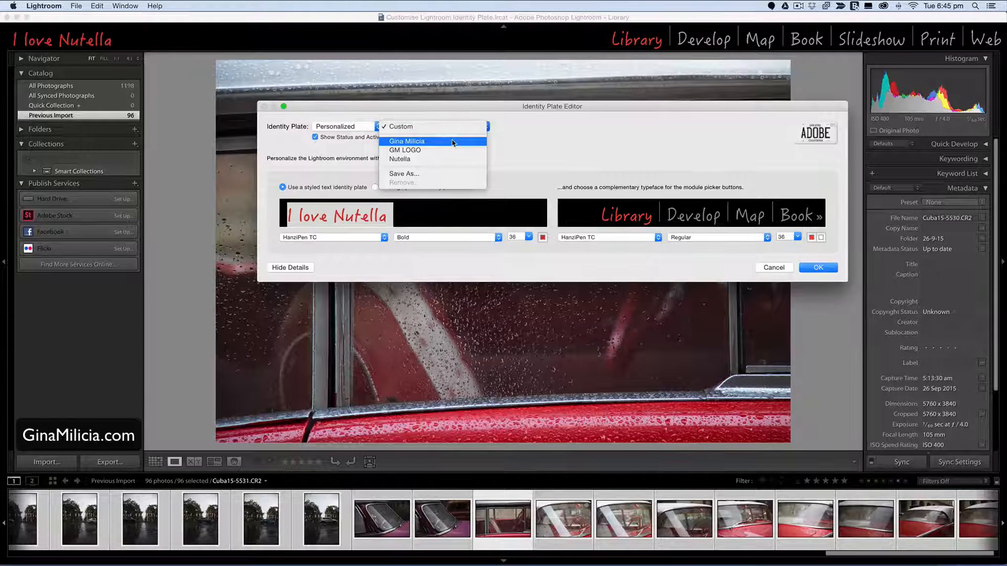
left_click(452, 141)
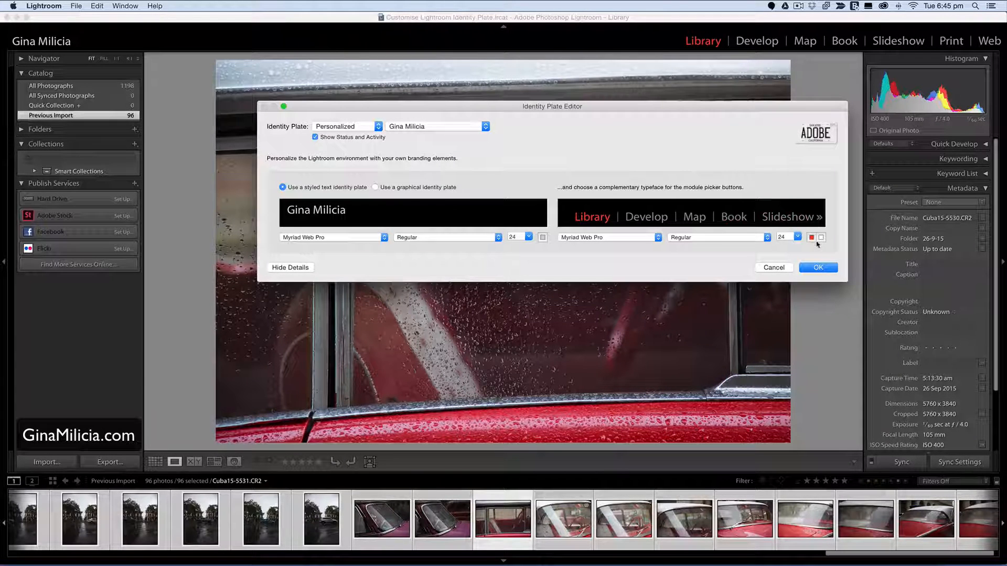
left_click(811, 239)
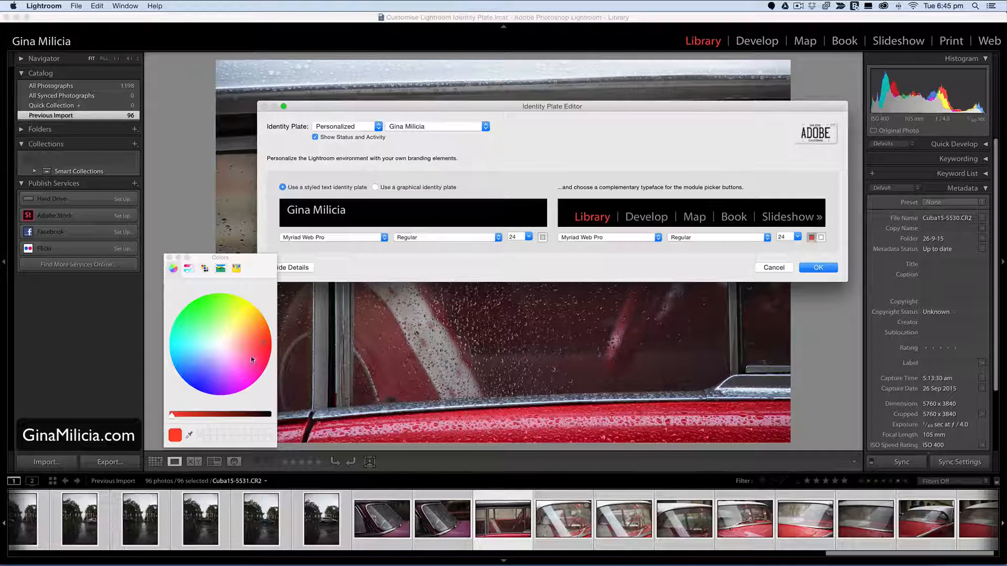
left_click_drag(264, 345, 249, 376)
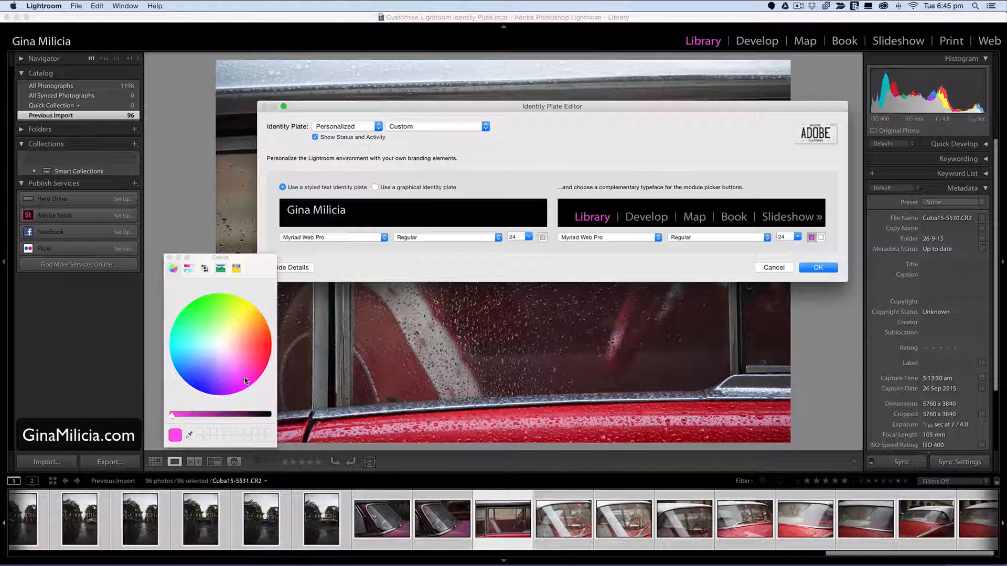
left_click_drag(247, 377, 220, 345)
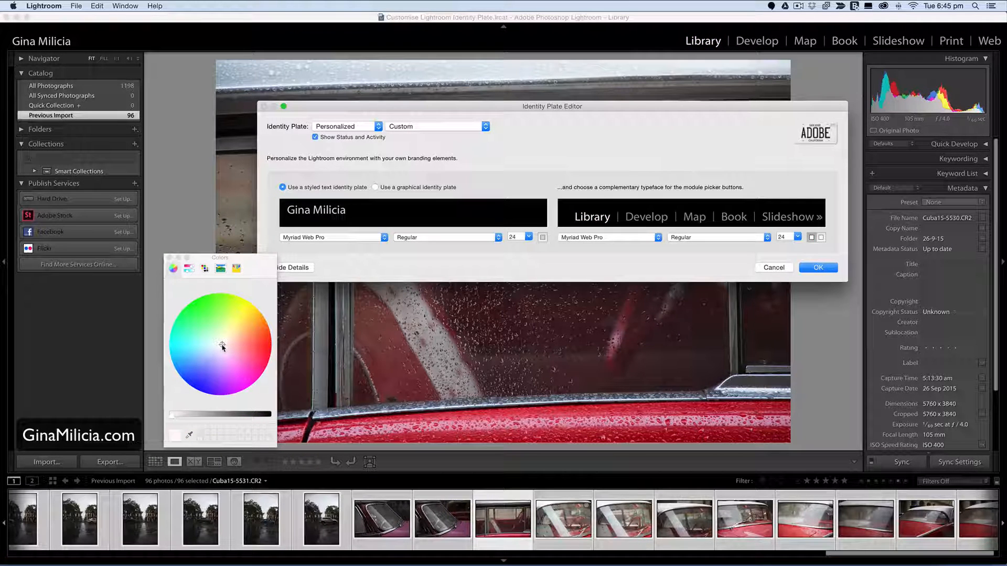
left_click_drag(222, 347, 237, 372)
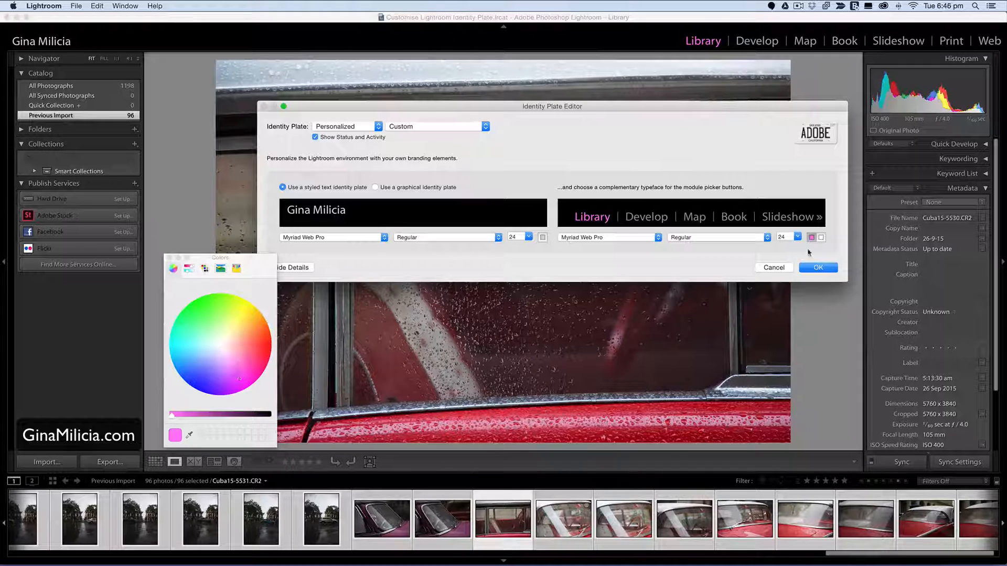
left_click(814, 269)
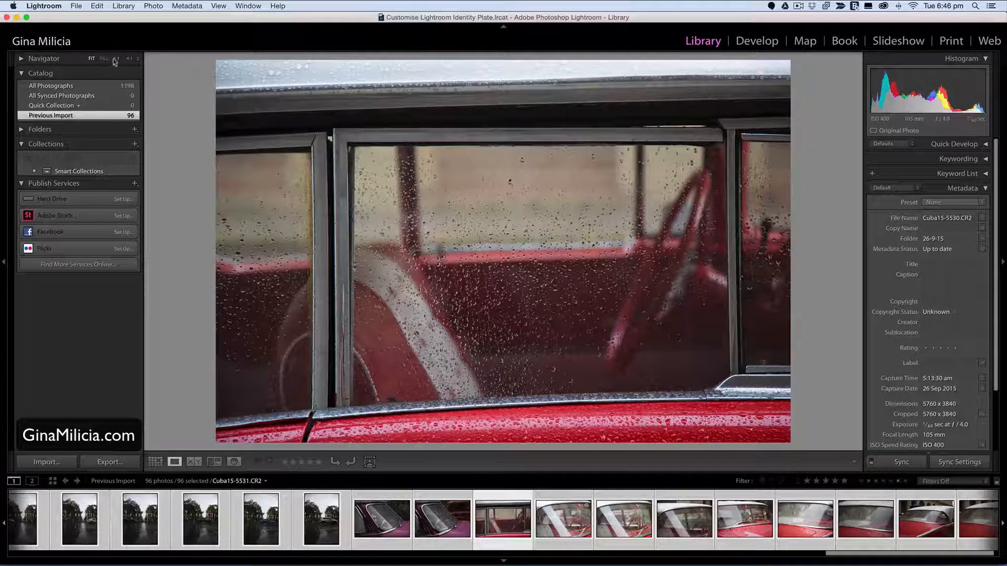
Step: Reopen the identity plate setup and load the saved GM LOGO graphical plate
left_click(42, 7)
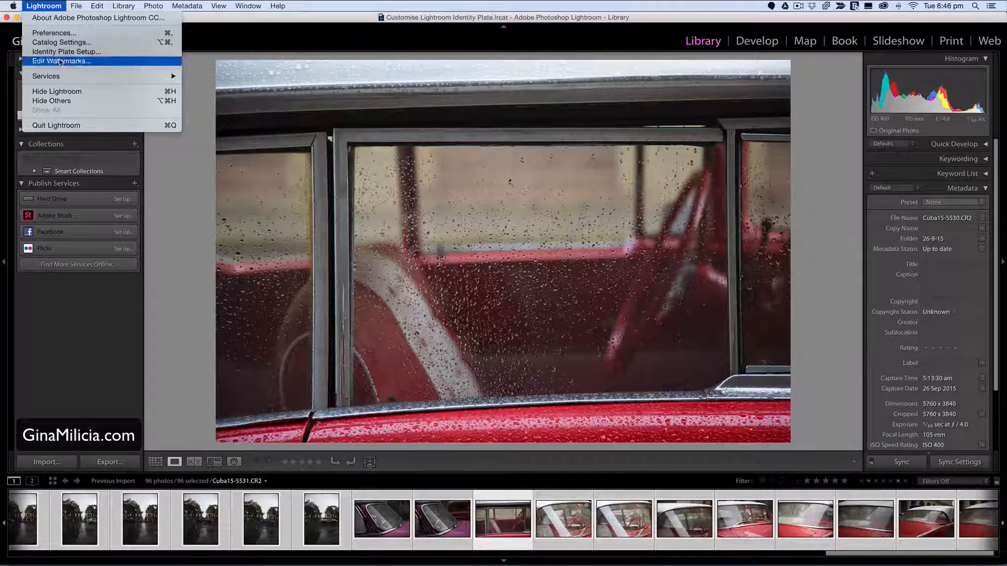
left_click(63, 51)
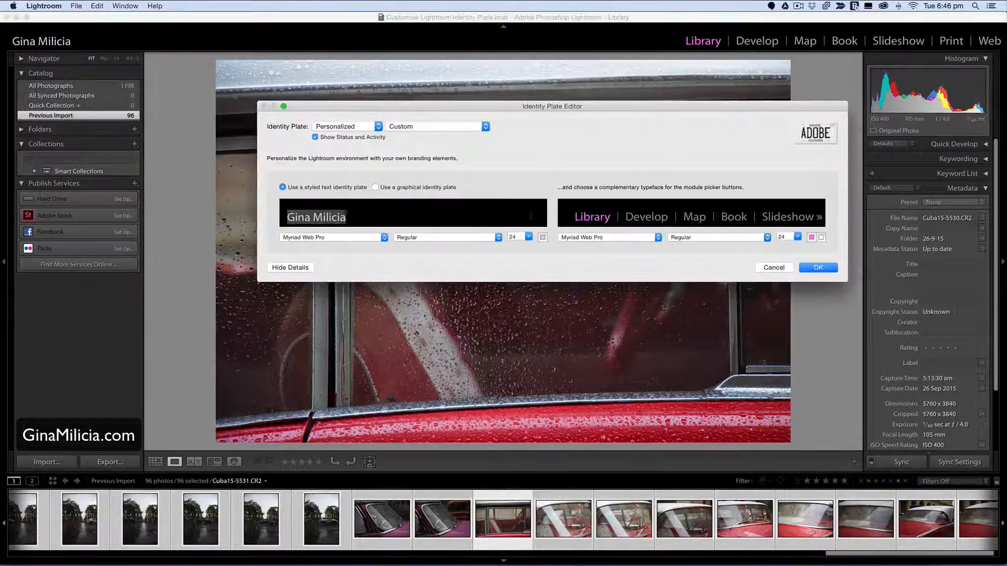
left_click(443, 127)
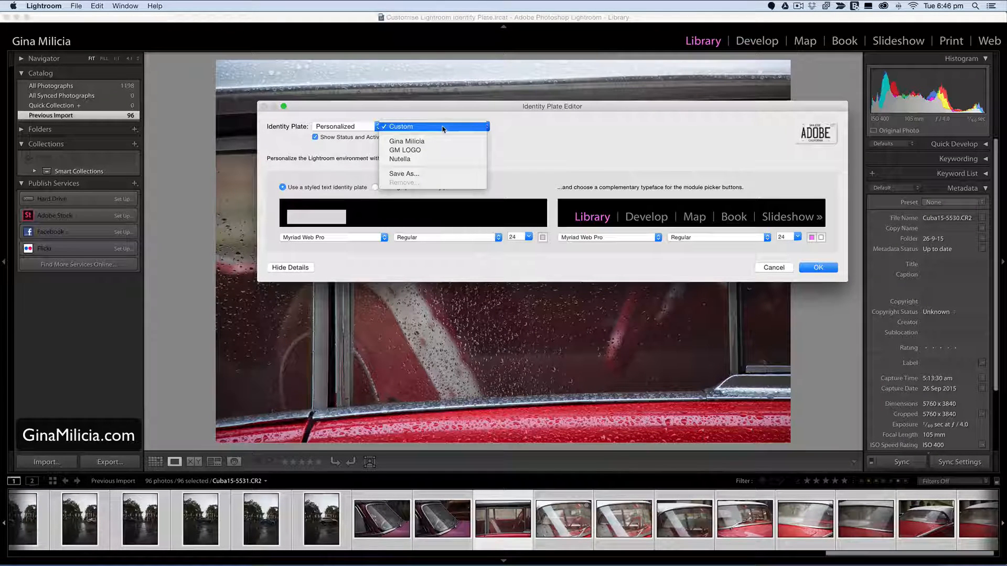
left_click(429, 150)
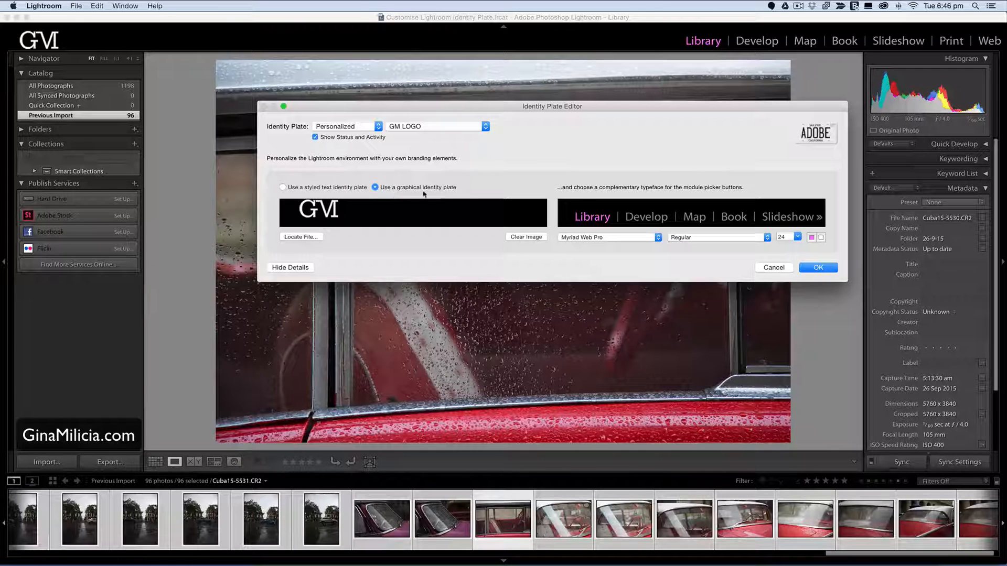
Step: Change the active module name's colour to white and apply the identity plate
left_click(811, 237)
left_click(252, 347)
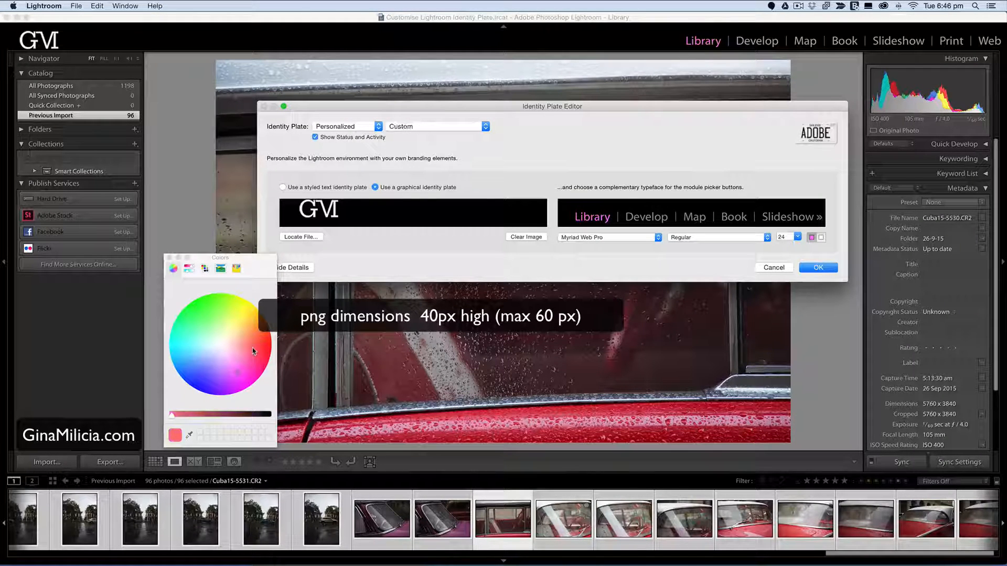
mouse_move(252, 348)
left_mouse_down()
mouse_move(262, 348)
mouse_move(223, 348)
left_mouse_up()
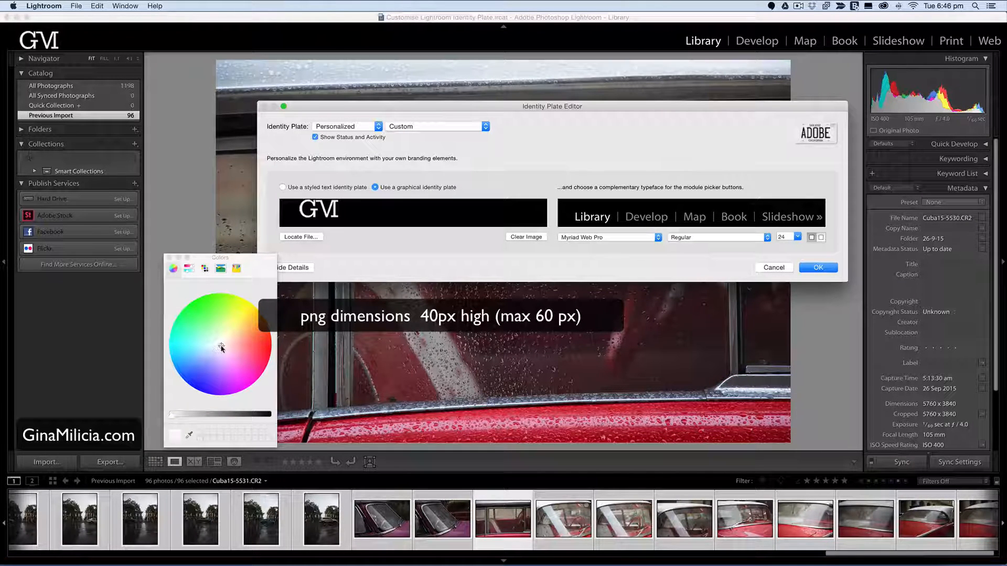
left_click(824, 269)
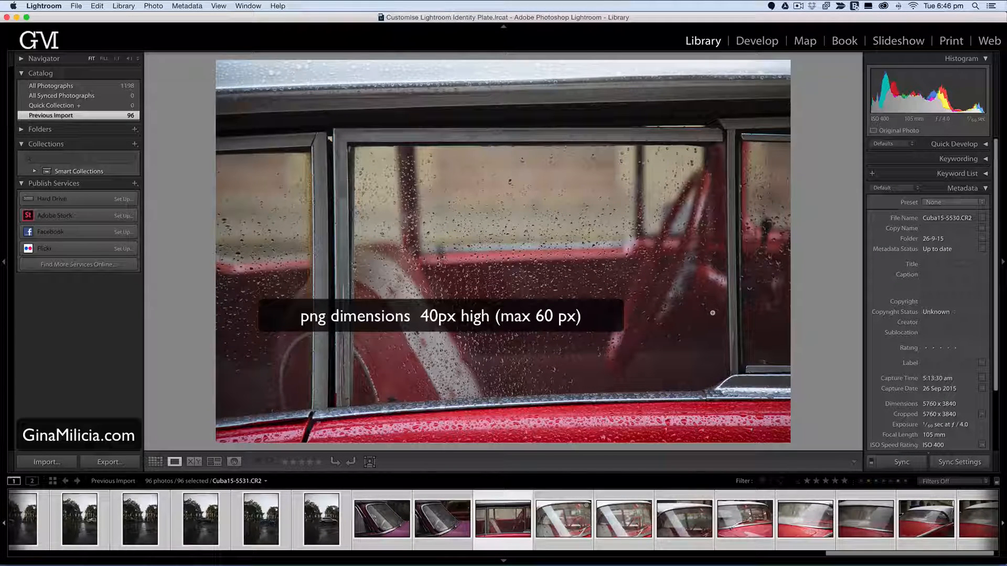
Step: Reopen the identity plate setup, load the saved Nutella plate and choose HanziPen TC as the font of its text
left_click(44, 6)
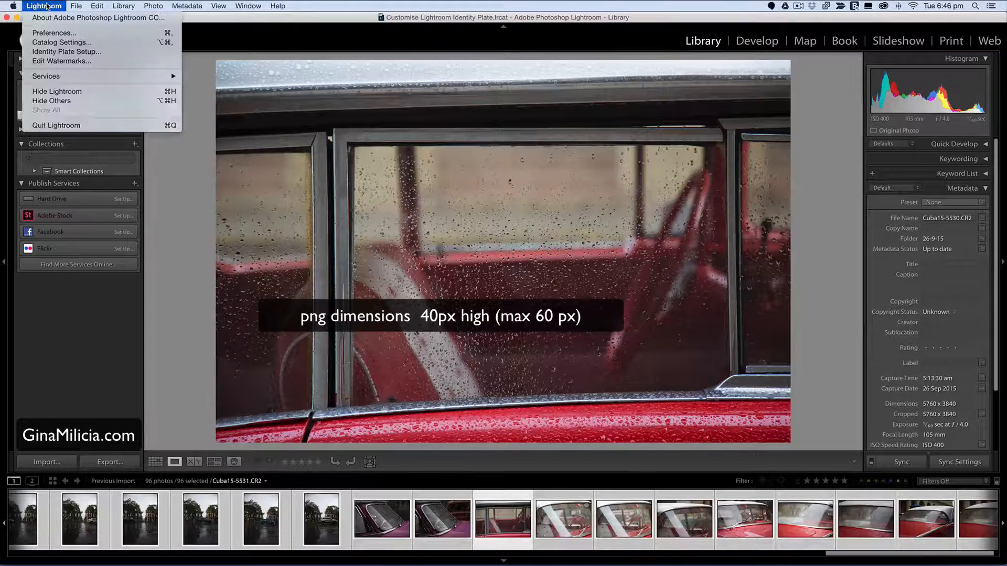
left_click(58, 52)
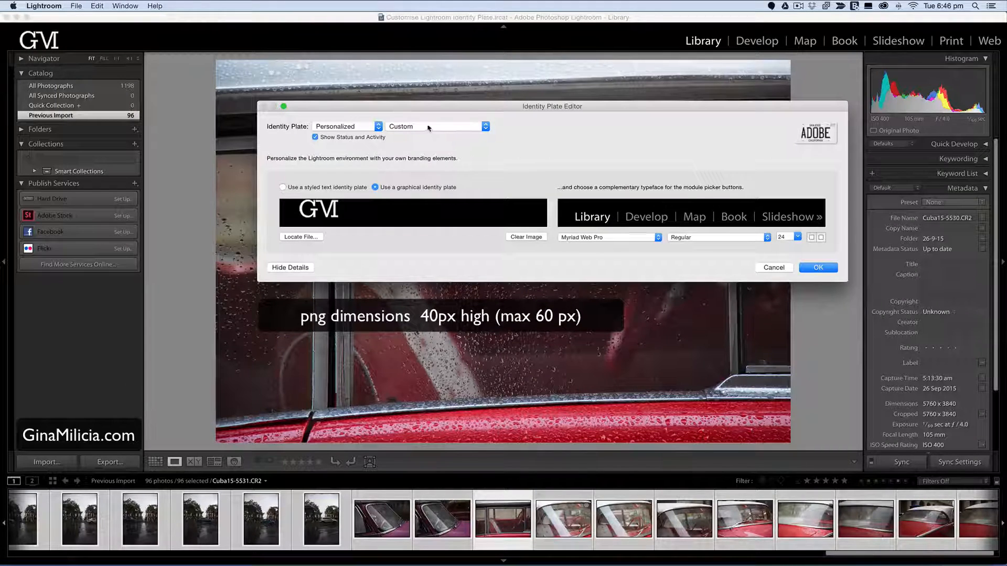
left_click(461, 127)
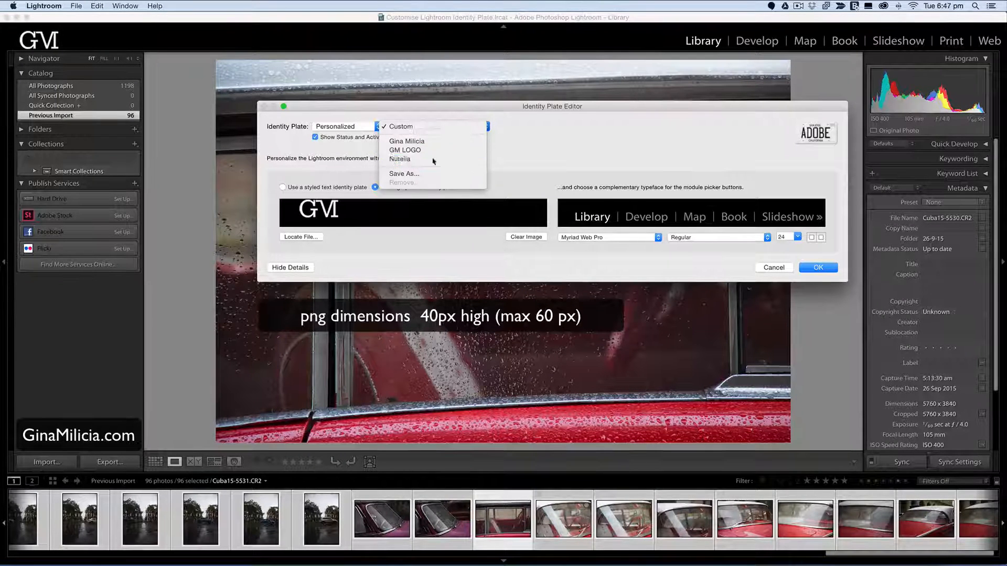
left_click(414, 159)
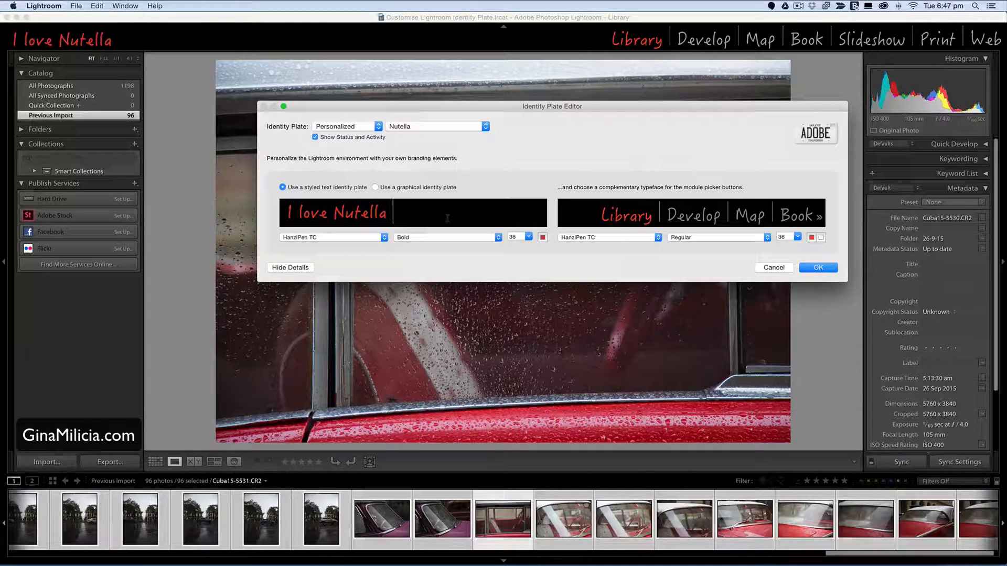
left_click(355, 237)
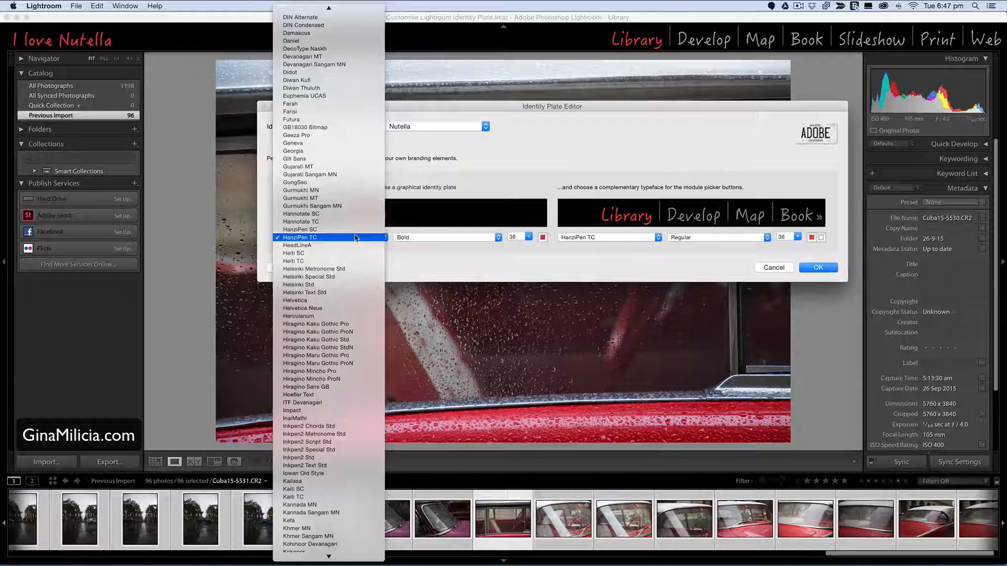
left_click(355, 238)
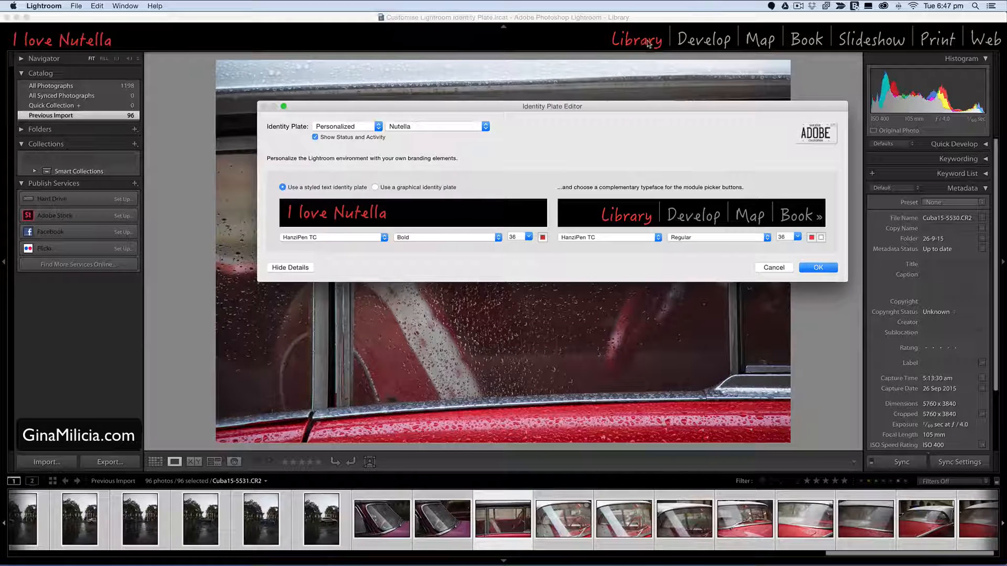
Step: Try several shades for the active module name, set it to red with hex colour D2201D and close the colour picker
left_click(811, 238)
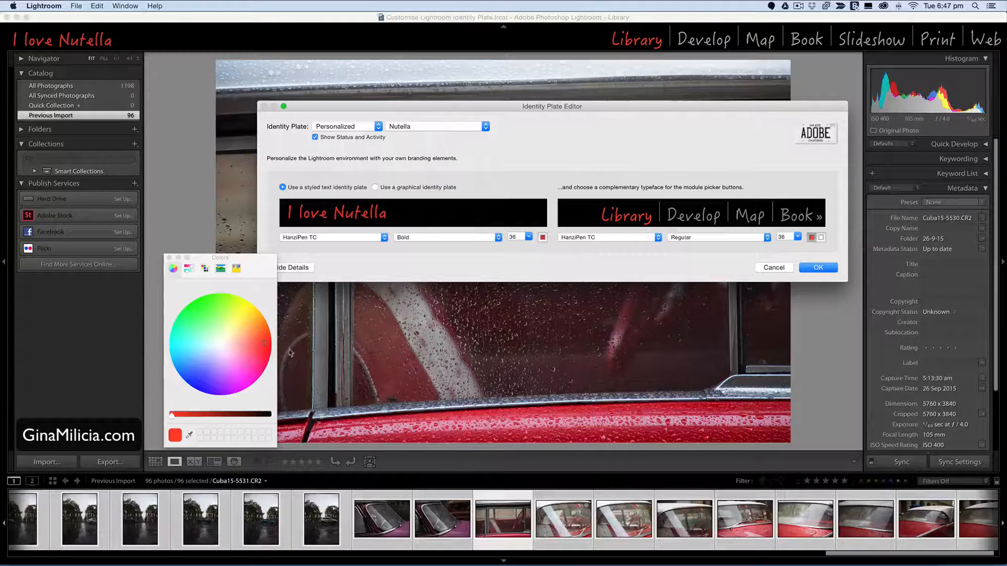
left_click(262, 341)
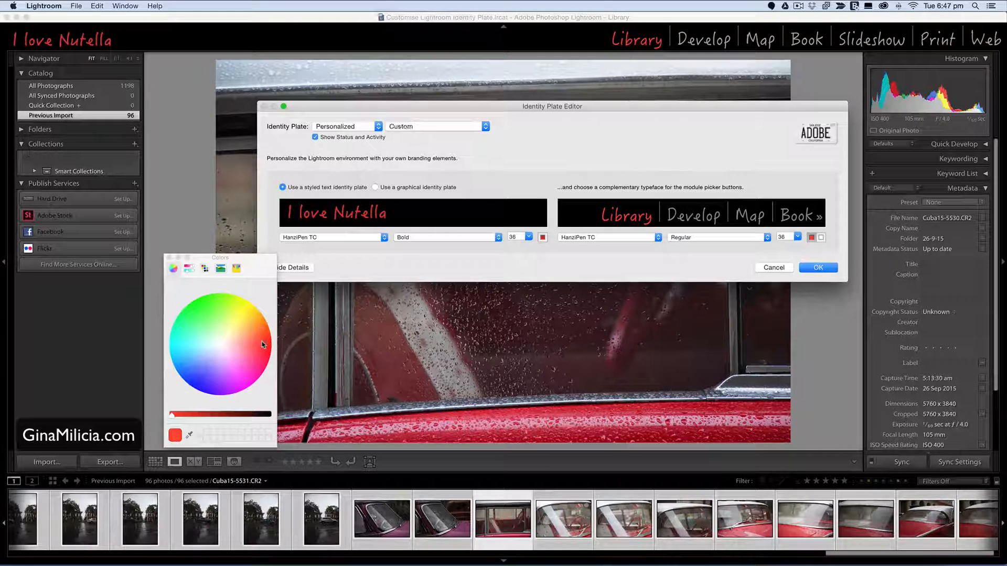
left_click(253, 415)
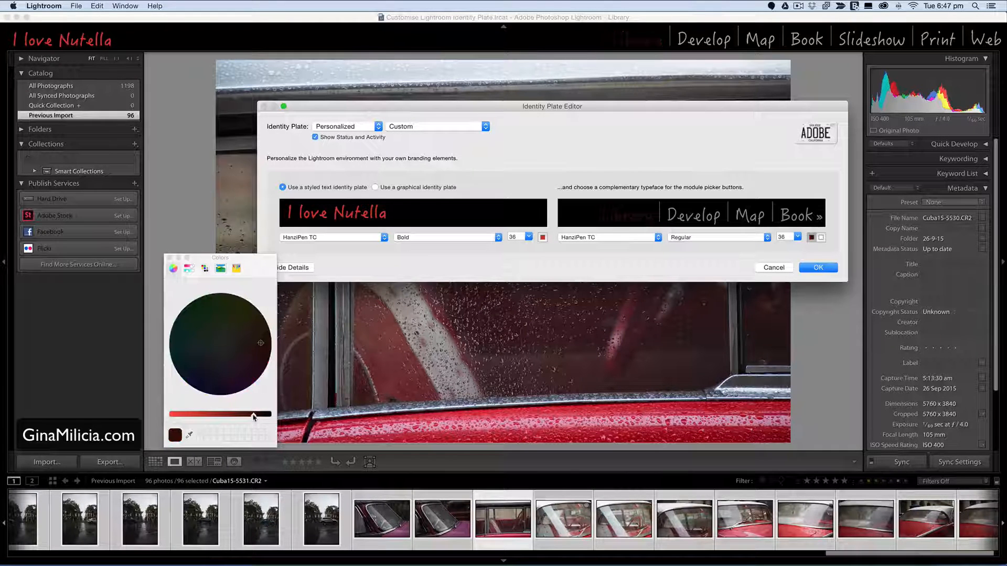
left_click(255, 344)
mouse_move(255, 344)
left_mouse_down()
mouse_move(243, 353)
mouse_move(243, 314)
mouse_move(241, 346)
left_mouse_up()
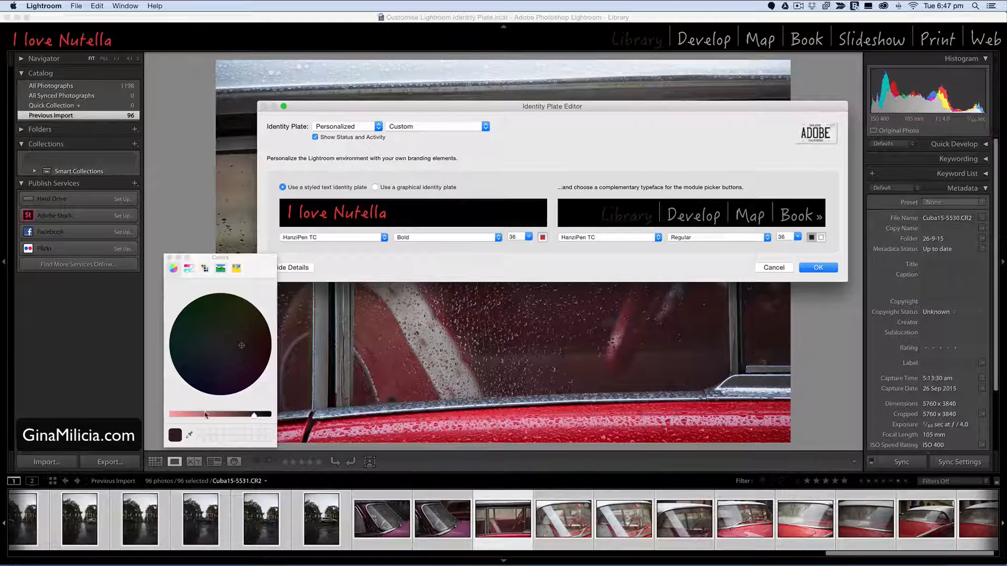
left_click(811, 238)
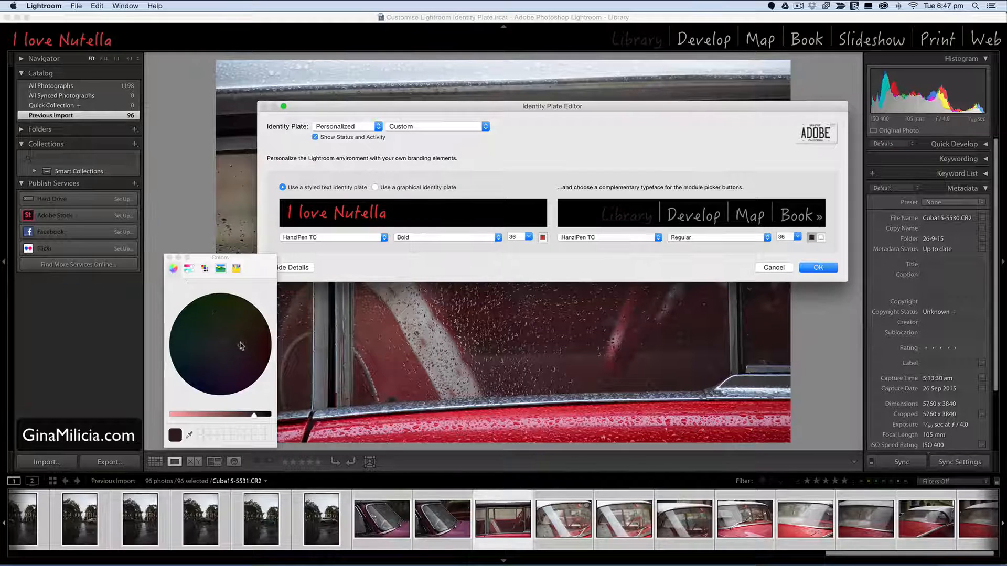
left_click_drag(242, 346, 221, 345)
left_click(189, 268)
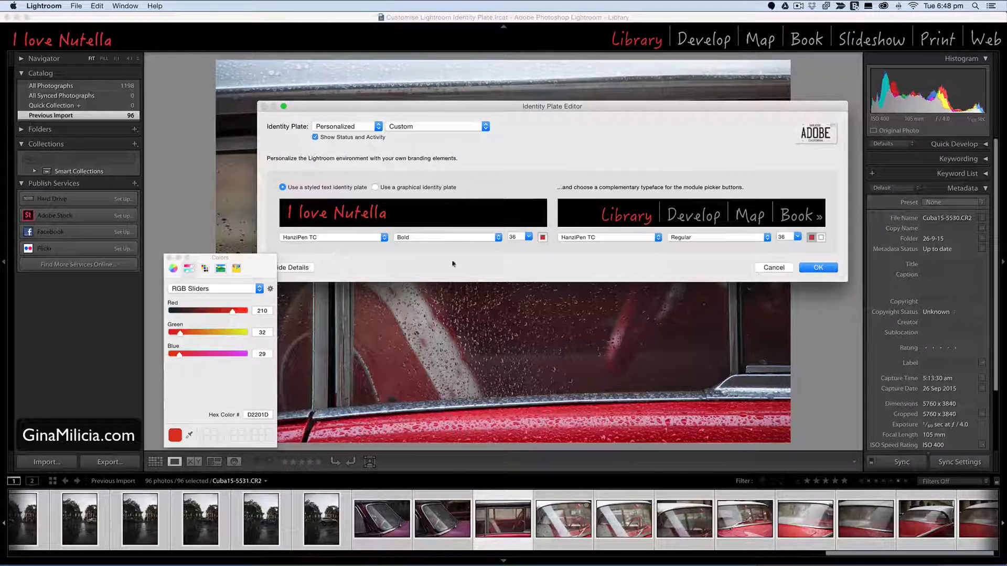
left_click(168, 257)
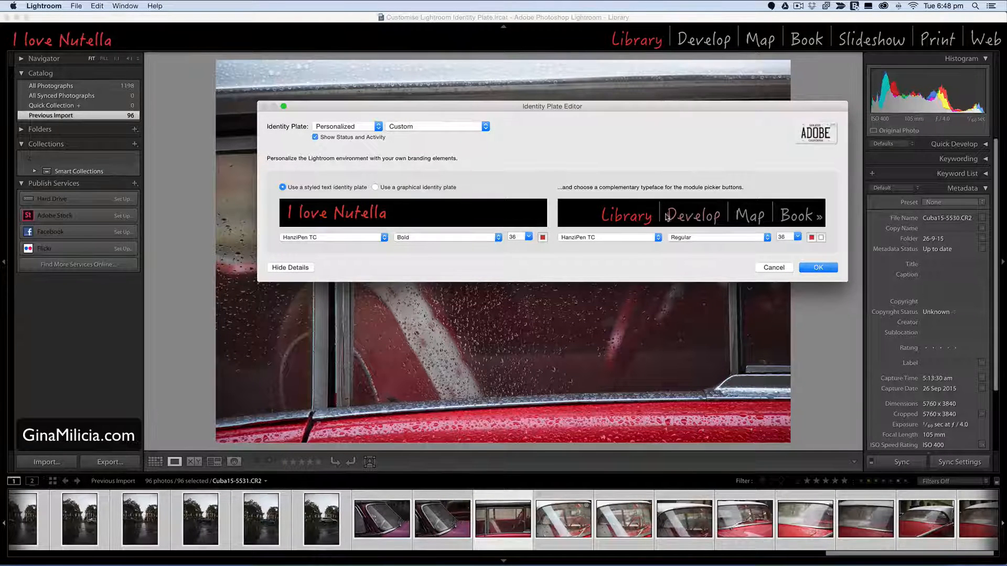
Step: Set the font style of the module picker buttons to Bold
left_click(727, 239)
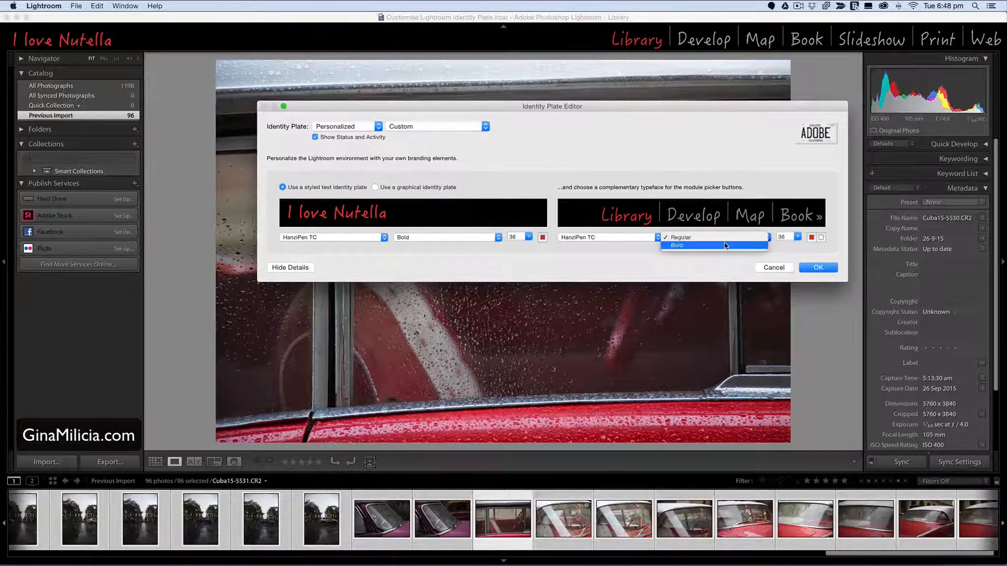
left_click(733, 247)
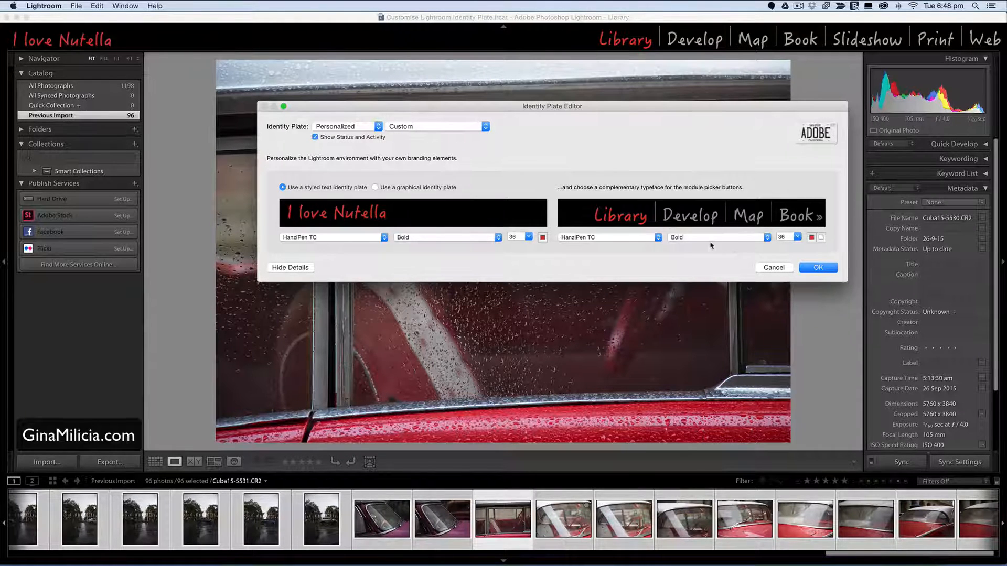
Step: Set the module picker font style to Regular and save the identity plate under the name I love Nutella Red
left_click(710, 237)
left_click(707, 231)
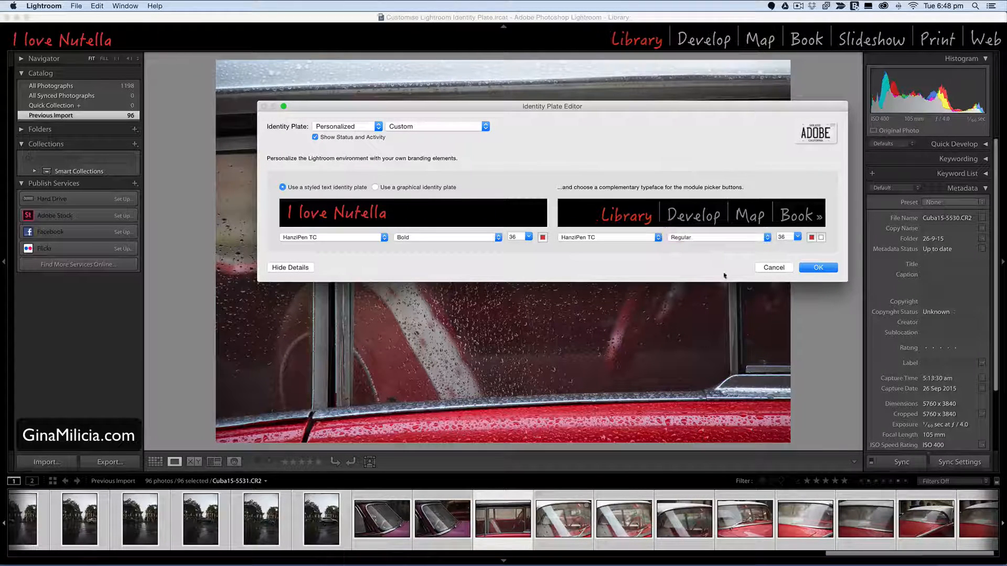
left_click(438, 126)
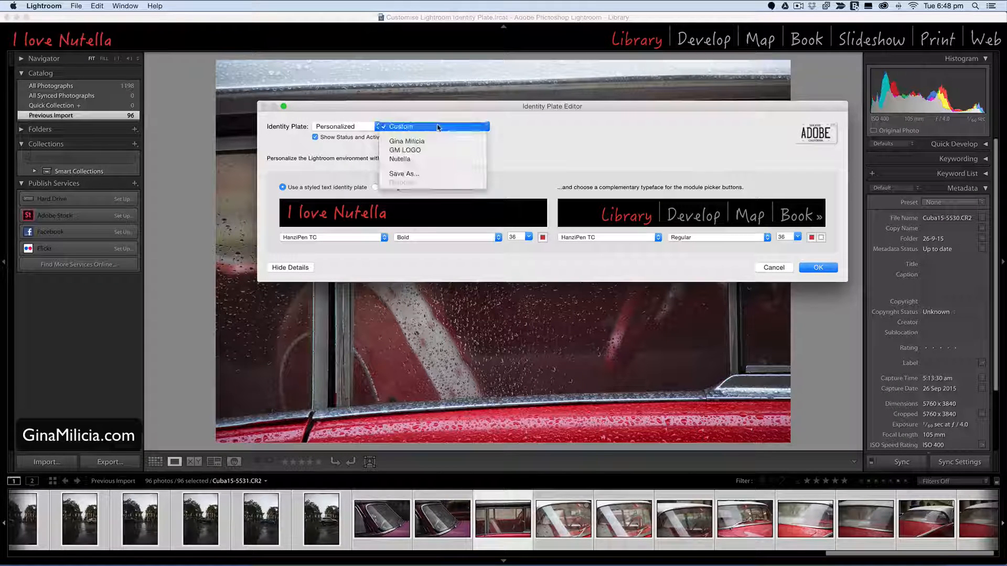
left_click(433, 173)
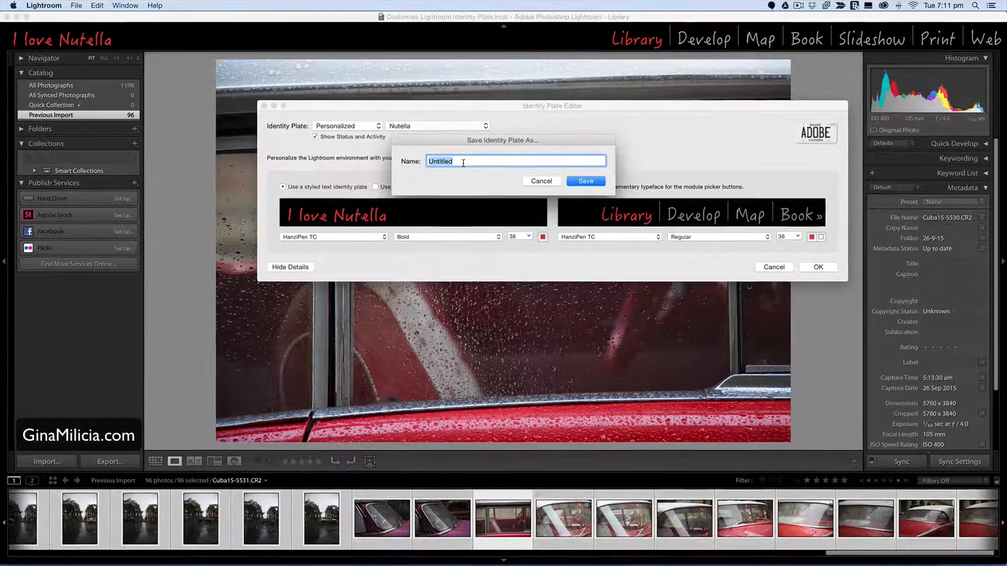
type("I")
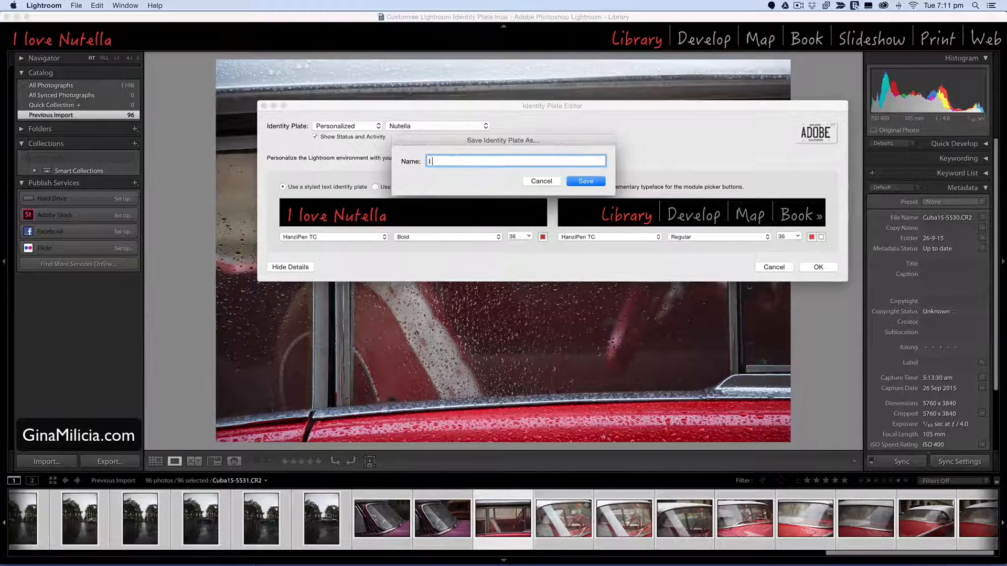
type(" love Nutella Red")
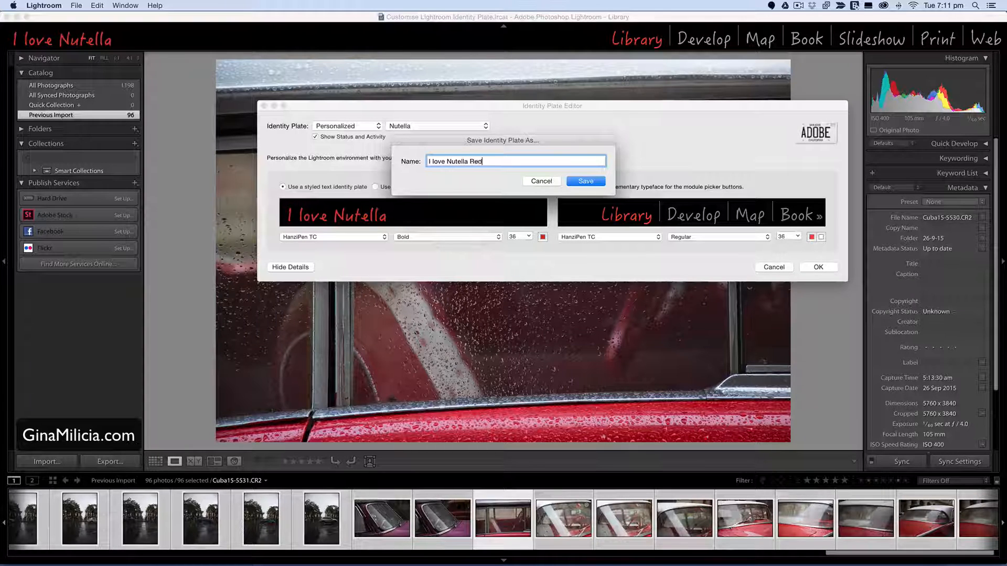
left_click(588, 181)
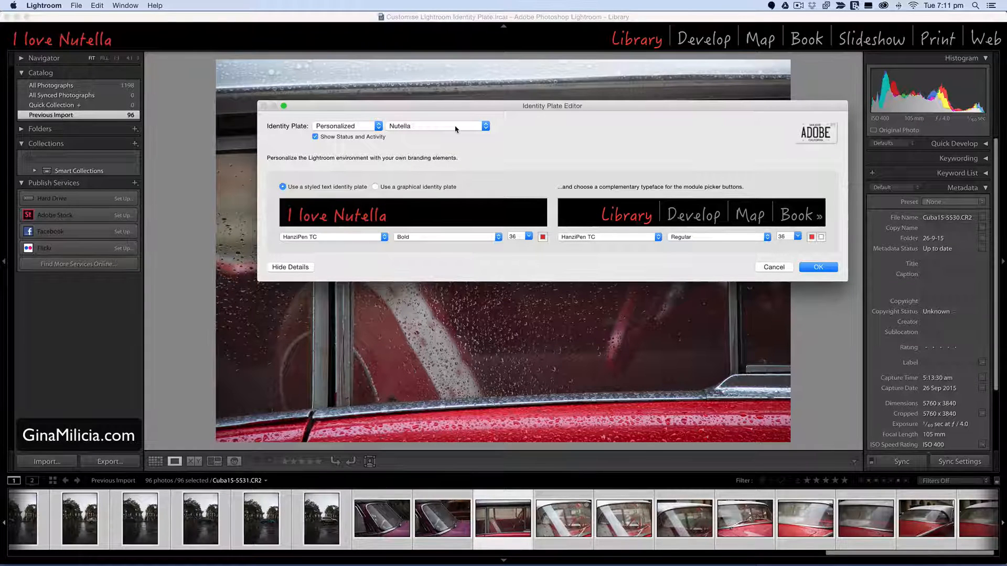
Step: Preview the saved identity plates in turn: the photographer's name plate, GM LOGO and Nutella, ending on I love Nutella Green
left_click(455, 128)
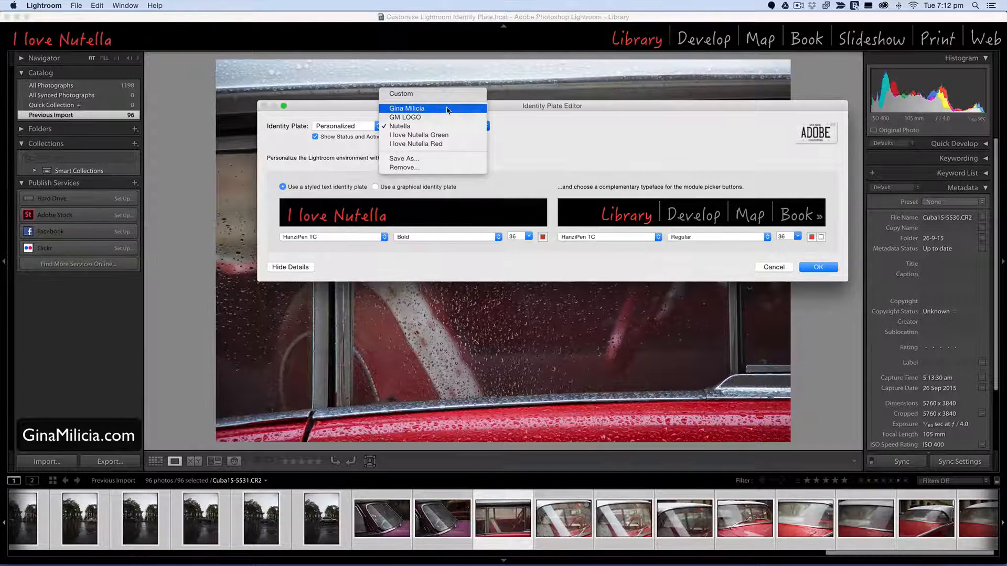
left_click(448, 108)
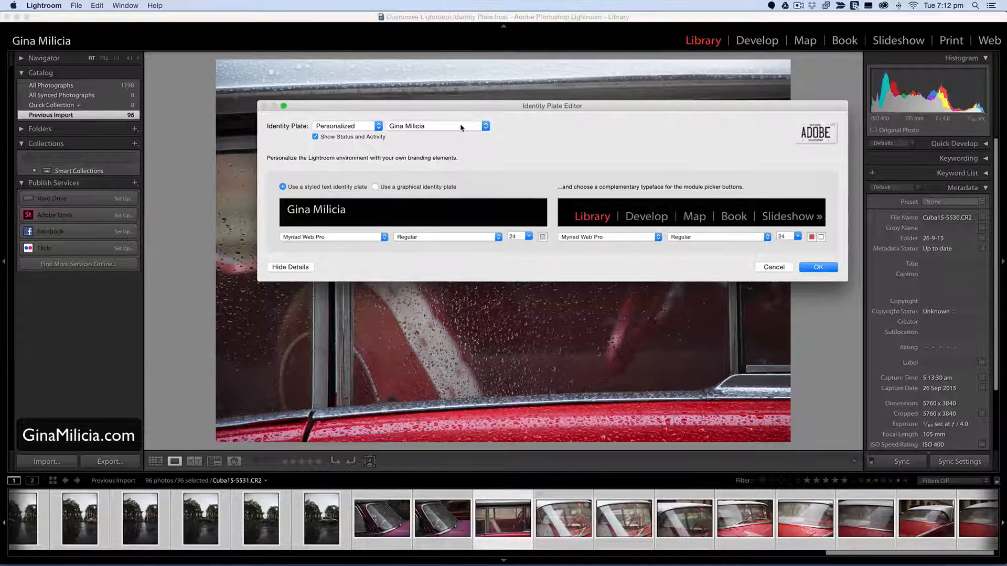
left_click(462, 127)
left_click(457, 136)
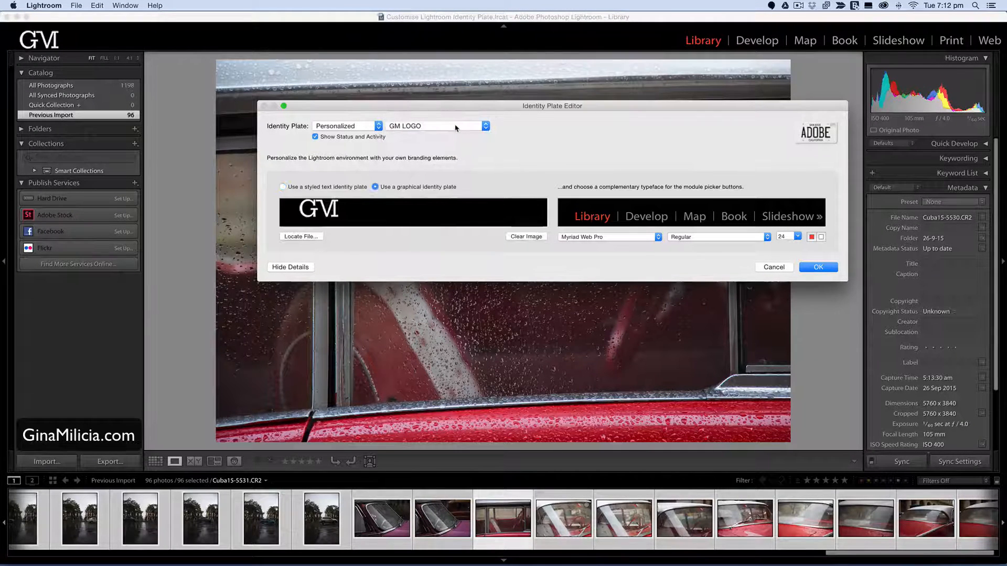
left_click(455, 127)
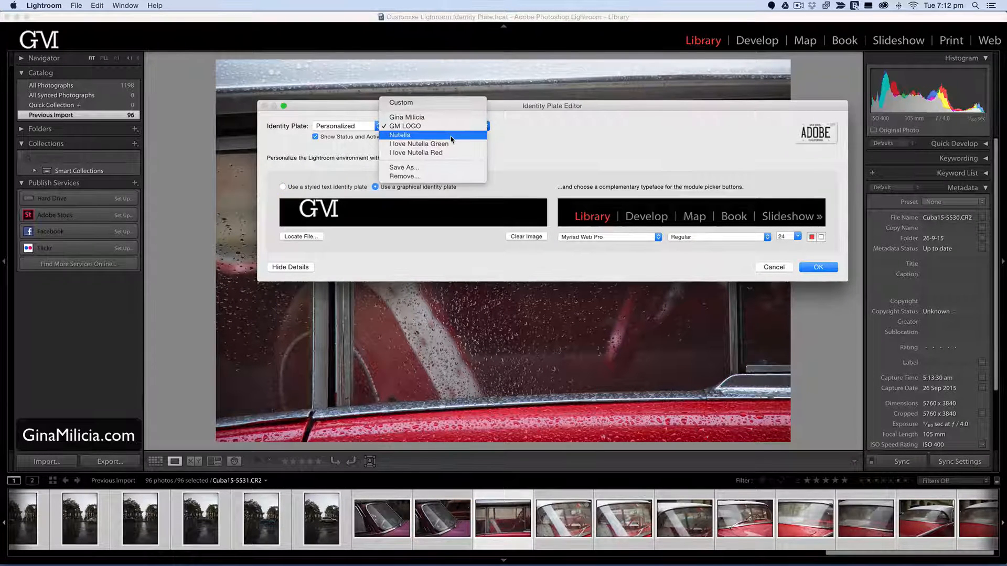
left_click(451, 138)
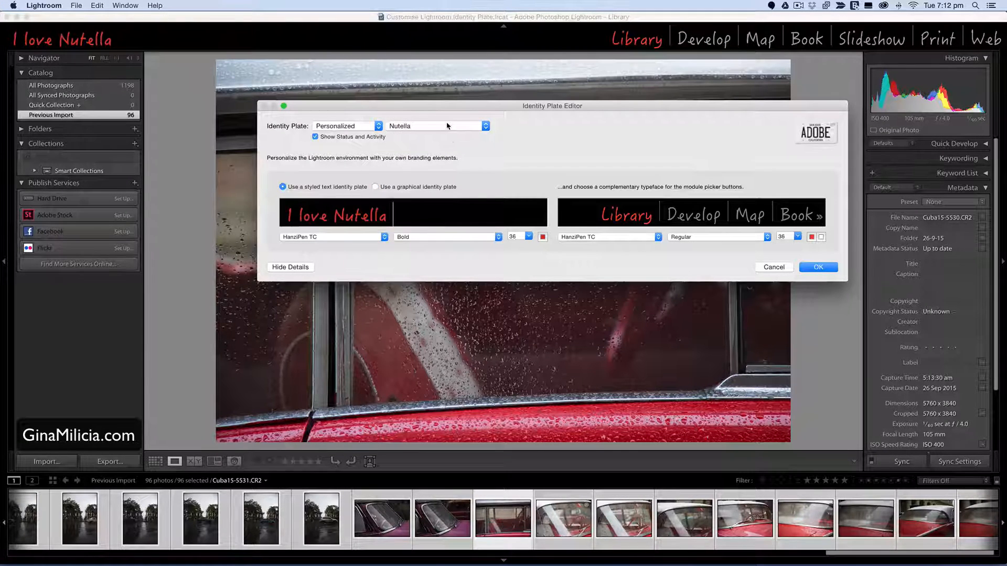
left_click(447, 126)
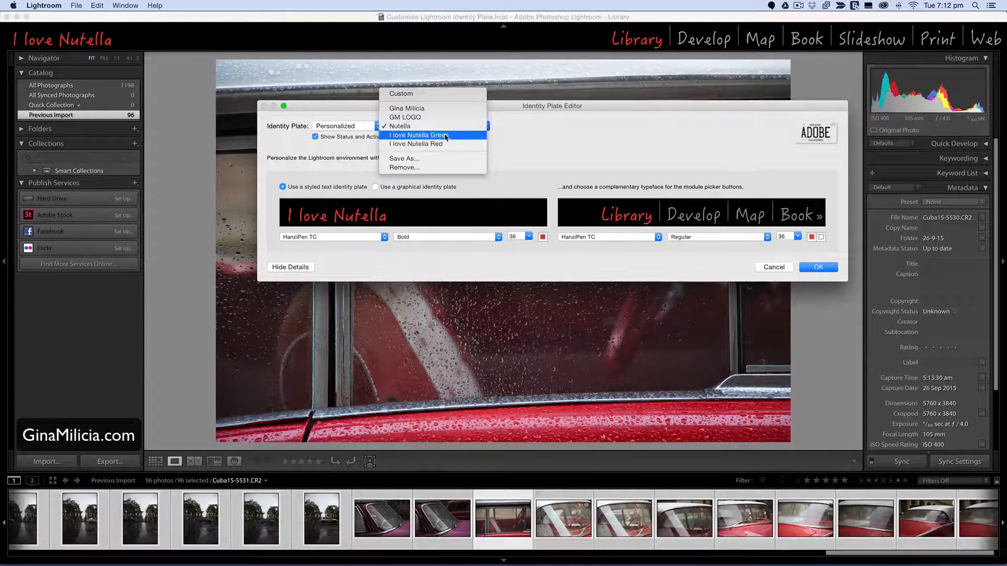
left_click(446, 136)
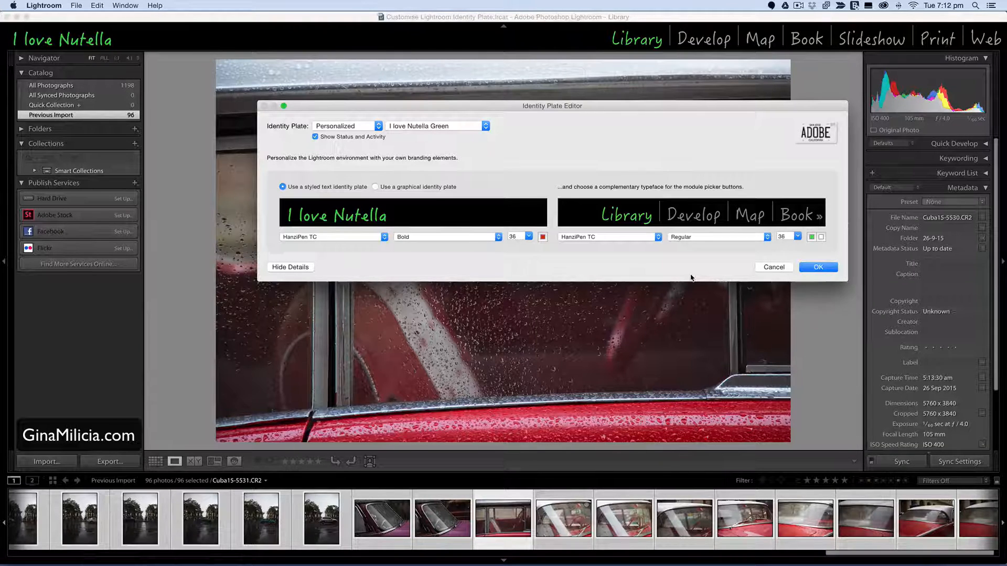
key("alt")
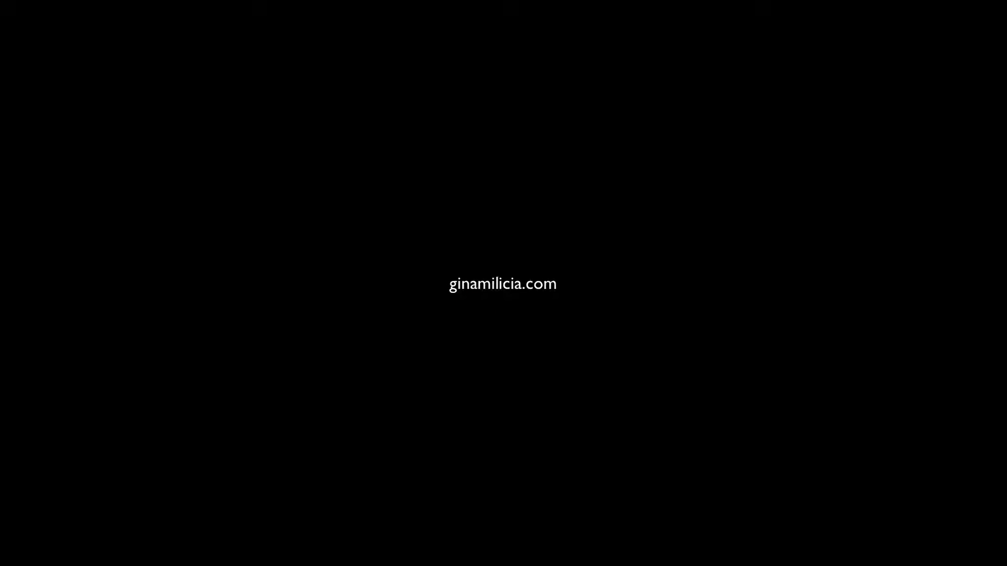